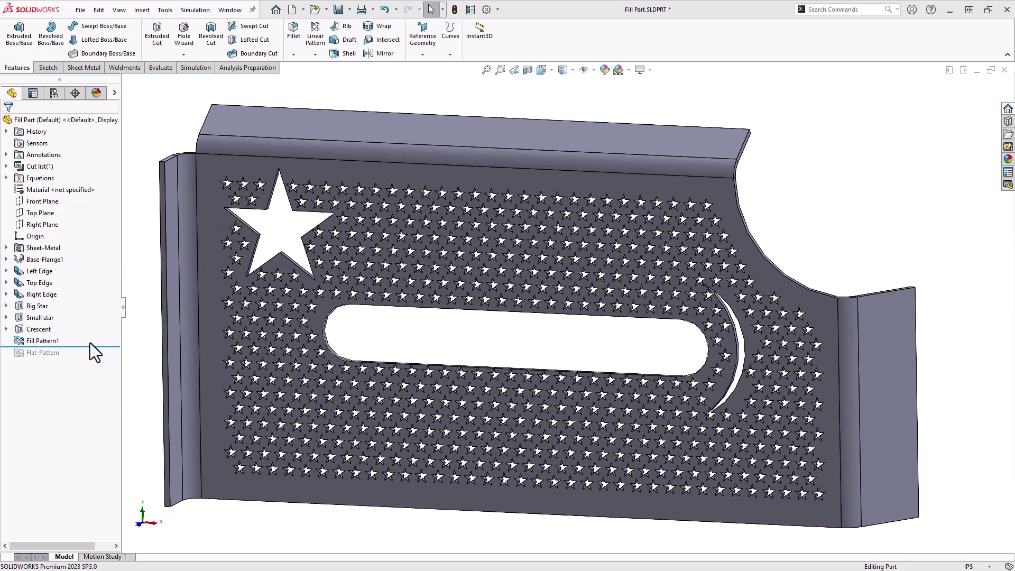
Step: Roll the part back above Fill Pattern1, view it from the Front, and open the pattern-type list
{"action": "left_click_drag", "start_coordinate": [102, 346], "coordinate": [102, 335]}
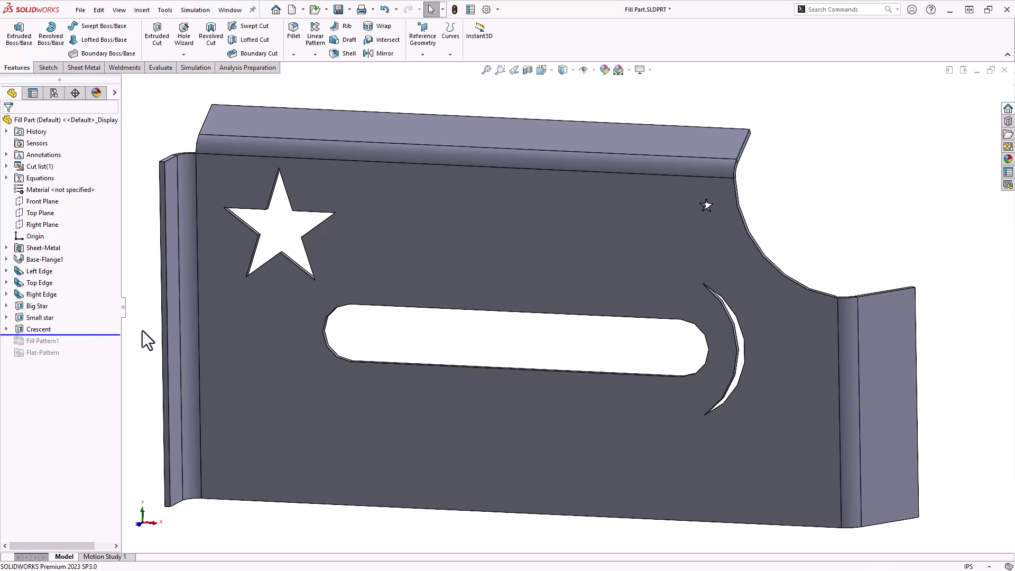
{"action": "key", "text": "space"}
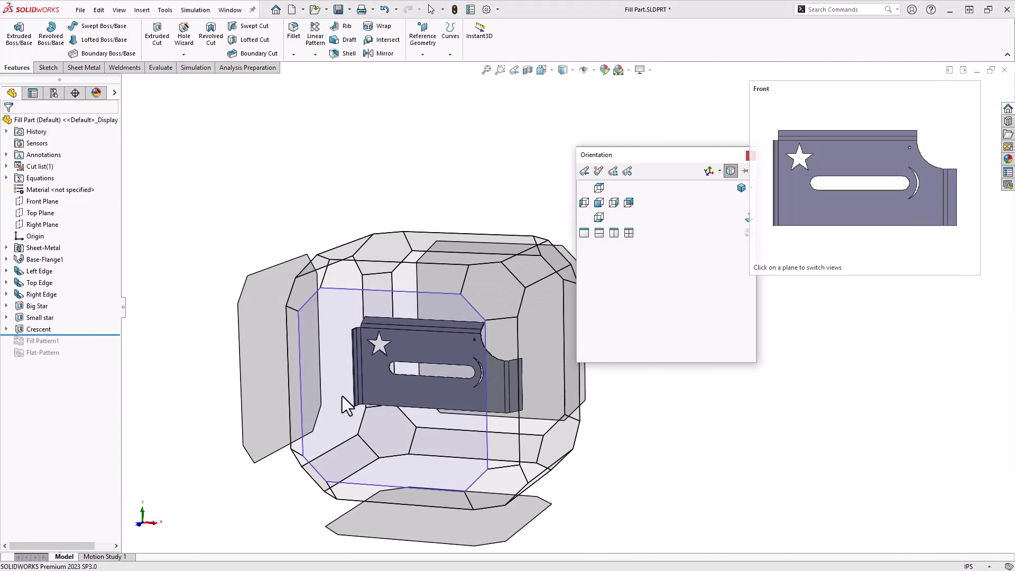
{"action": "left_click", "coordinate": [341, 394]}
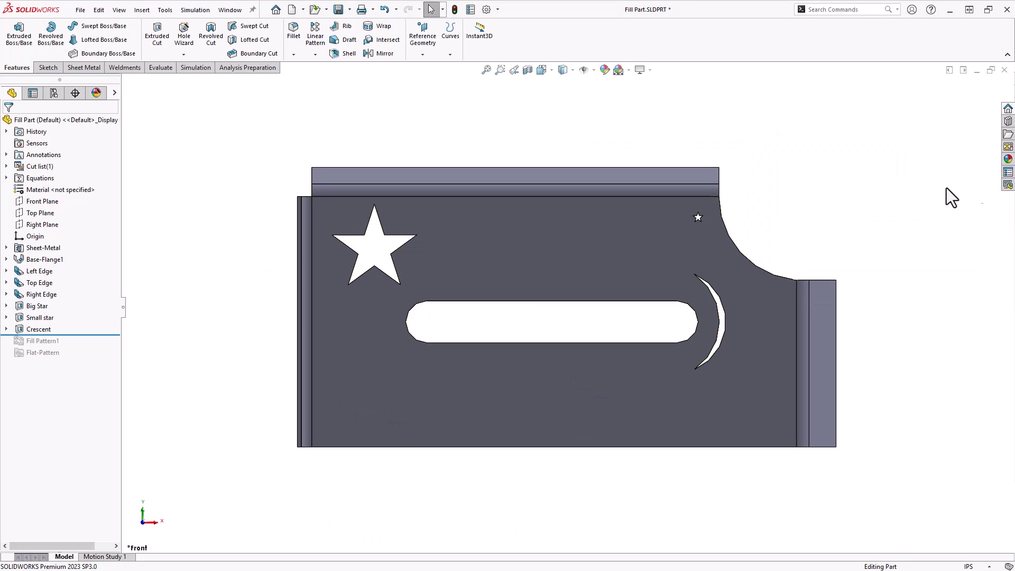
{"action": "scroll", "coordinate": [789, 223], "scroll_direction": "down", "scroll_amount": 2}
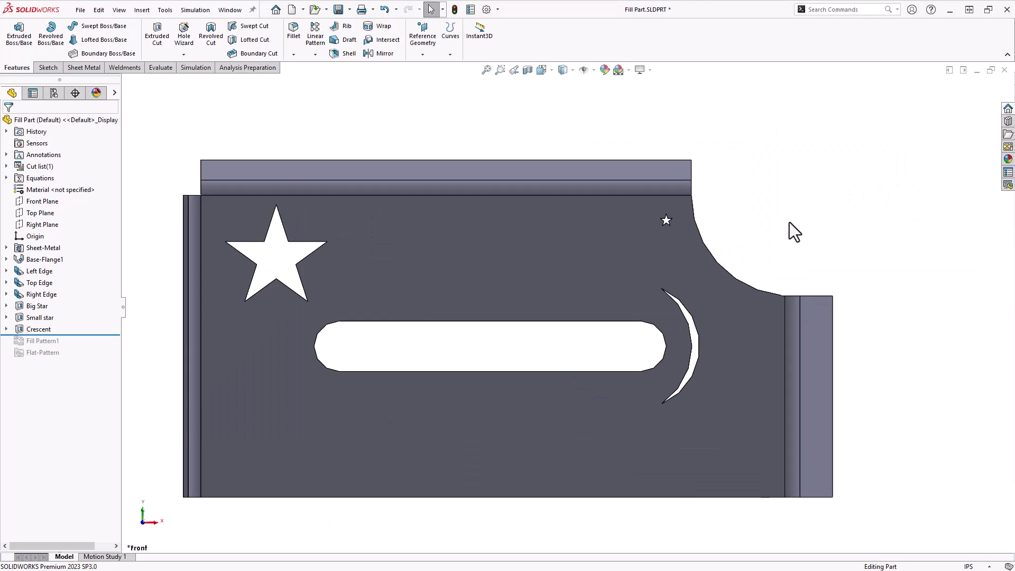
{"action": "scroll", "coordinate": [161, 496], "scroll_direction": "down", "scroll_amount": 2}
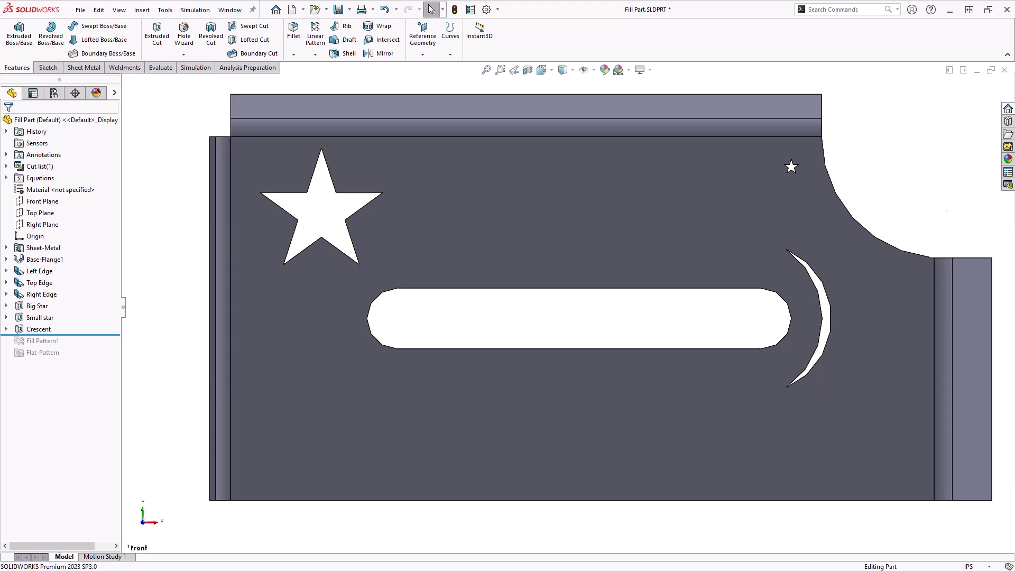
{"action": "left_click", "coordinate": [316, 55]}
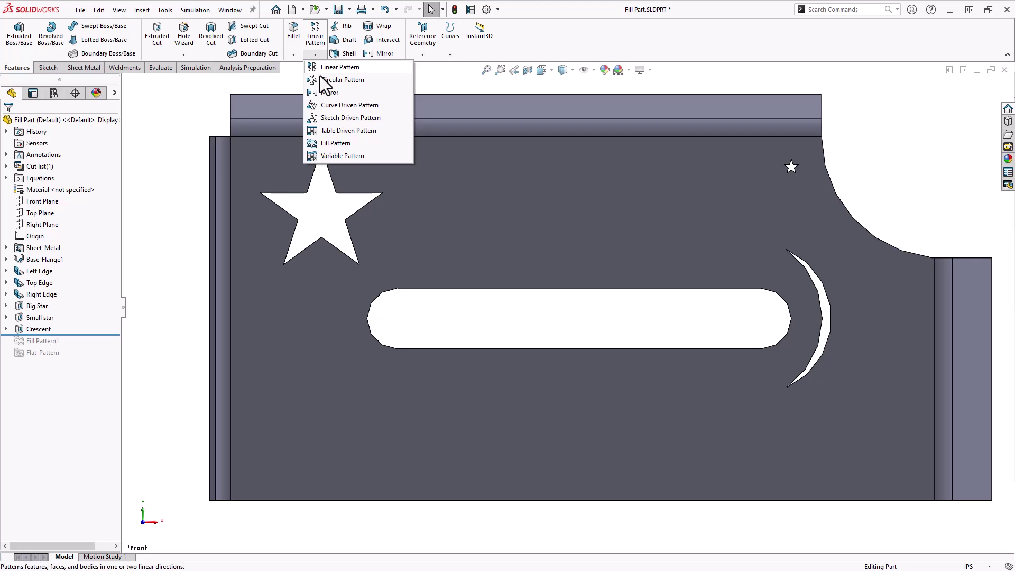
Step: Start a new Fill Pattern patterning Features and Faces, after briefly trying Bodies
{"action": "left_click", "coordinate": [354, 144]}
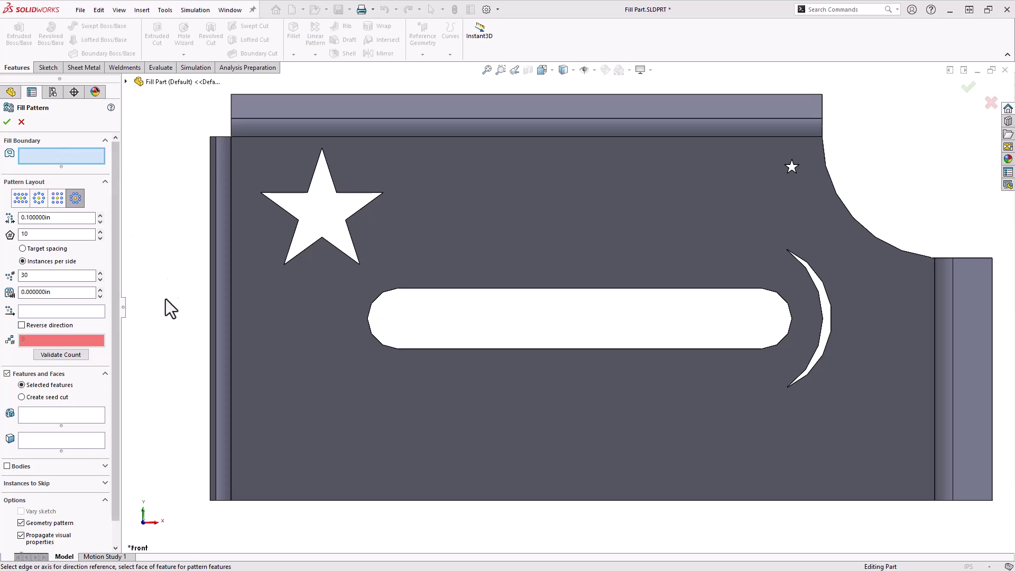
{"action": "left_click_drag", "start_coordinate": [115, 419], "coordinate": [114, 445]}
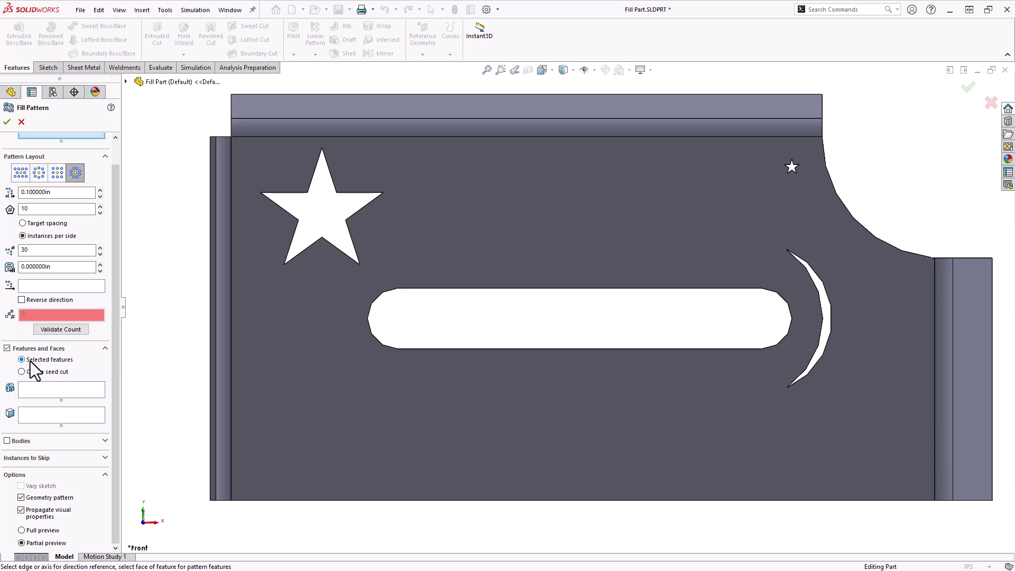
{"action": "left_click", "coordinate": [126, 82]}
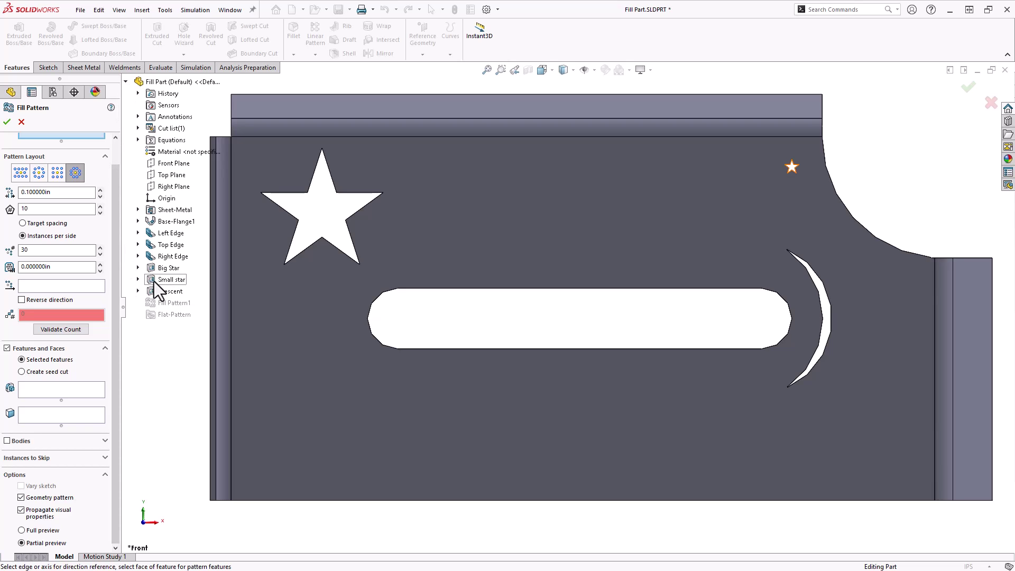
{"action": "left_click", "coordinate": [126, 82]}
{"action": "left_click", "coordinate": [53, 415]}
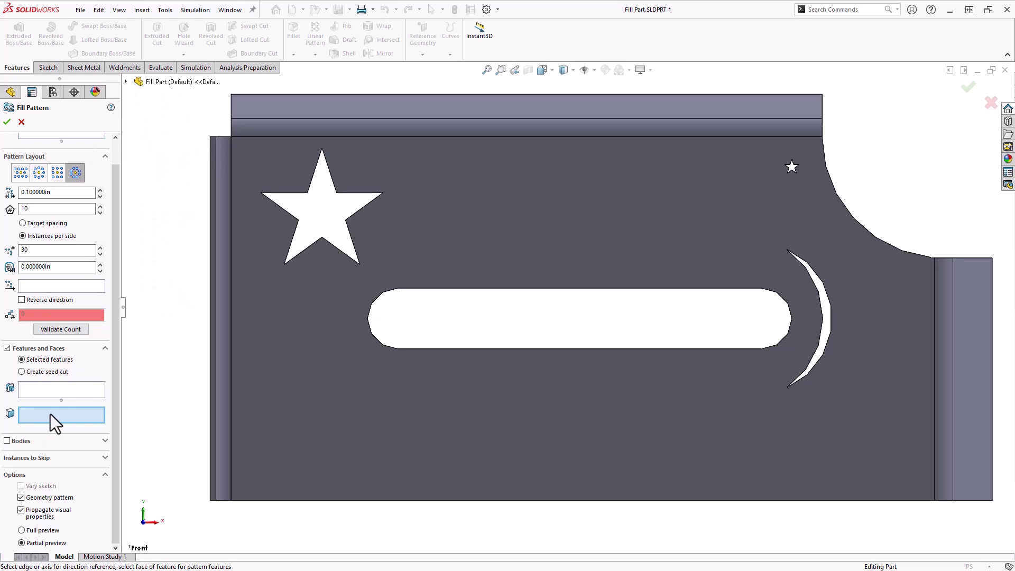
{"action": "left_click", "coordinate": [7, 441]}
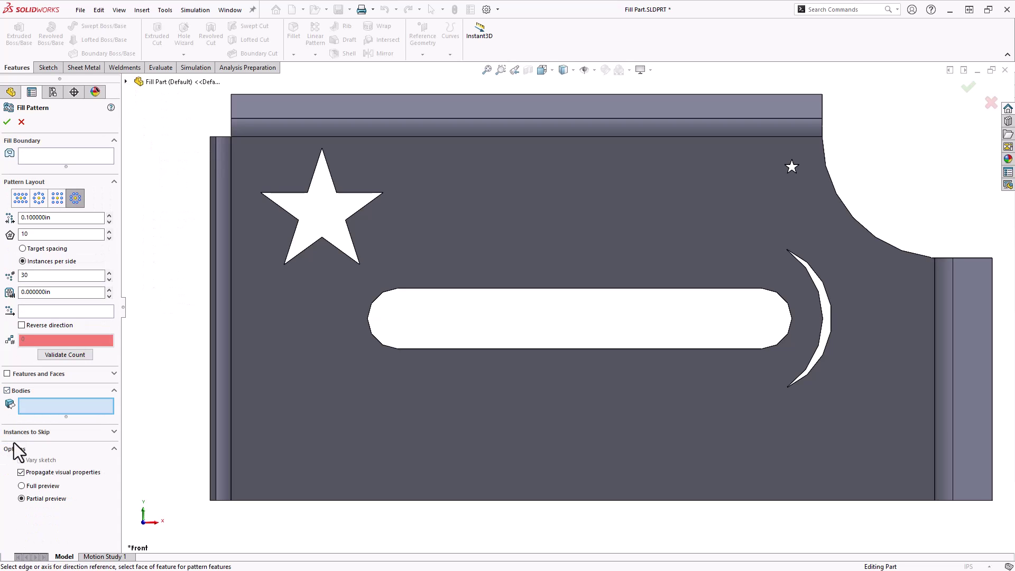
{"action": "left_click", "coordinate": [7, 374]}
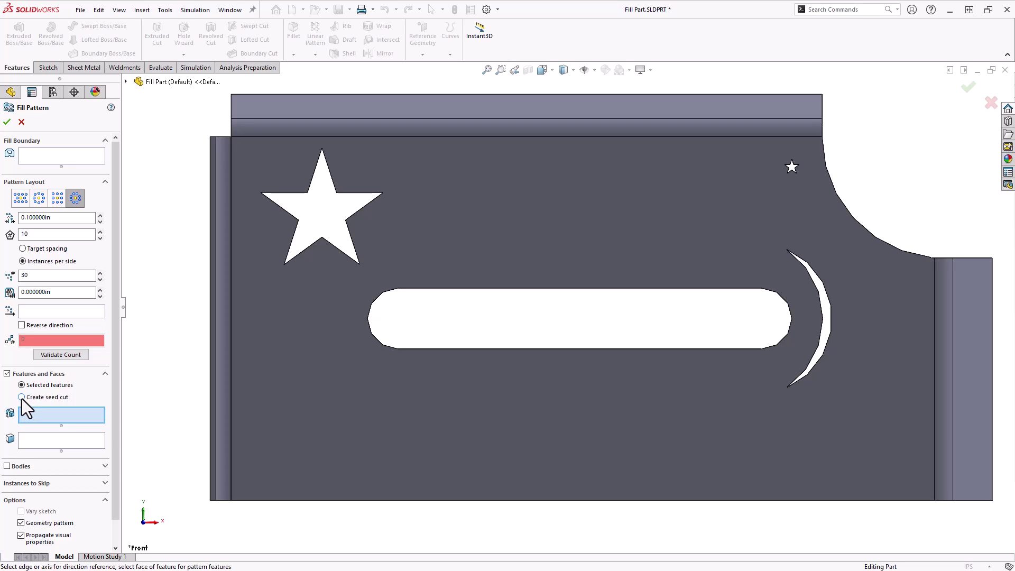
Step: Create a circular seed cut of 0.3 in diameter after trying square, diamond and polygon shapes
{"action": "left_click", "coordinate": [21, 398]}
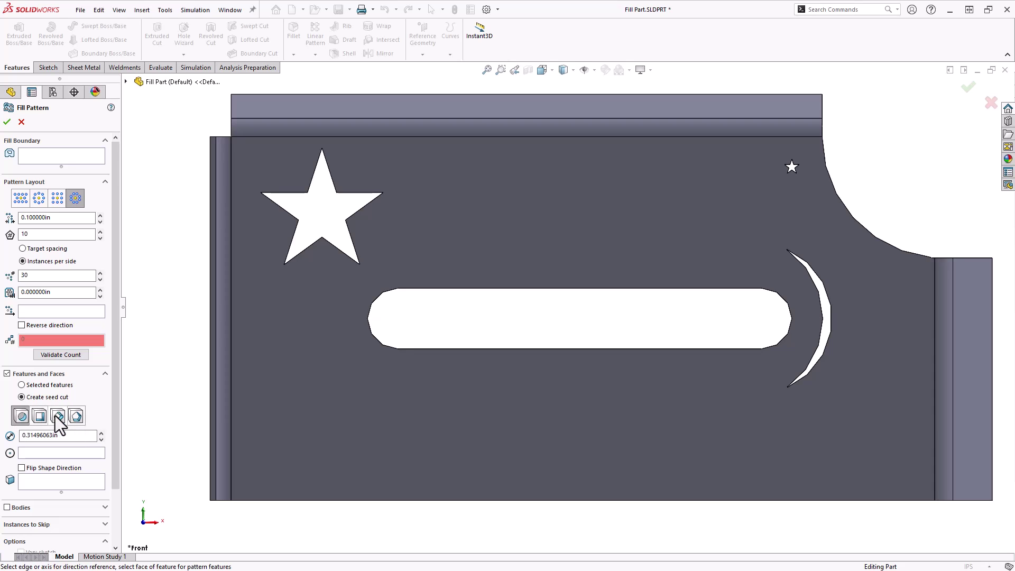
{"action": "left_click", "coordinate": [44, 416]}
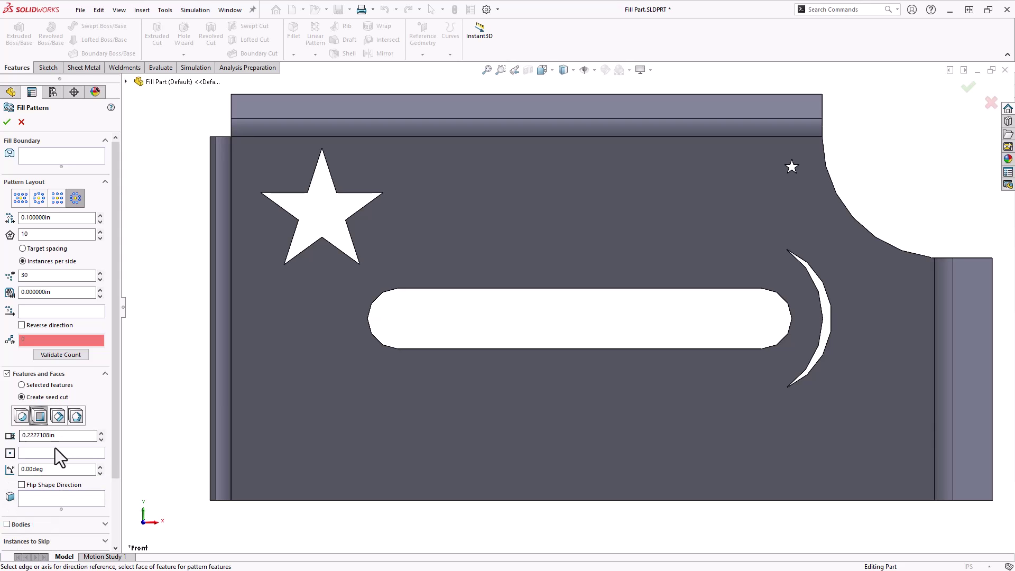
{"action": "left_click", "coordinate": [59, 417]}
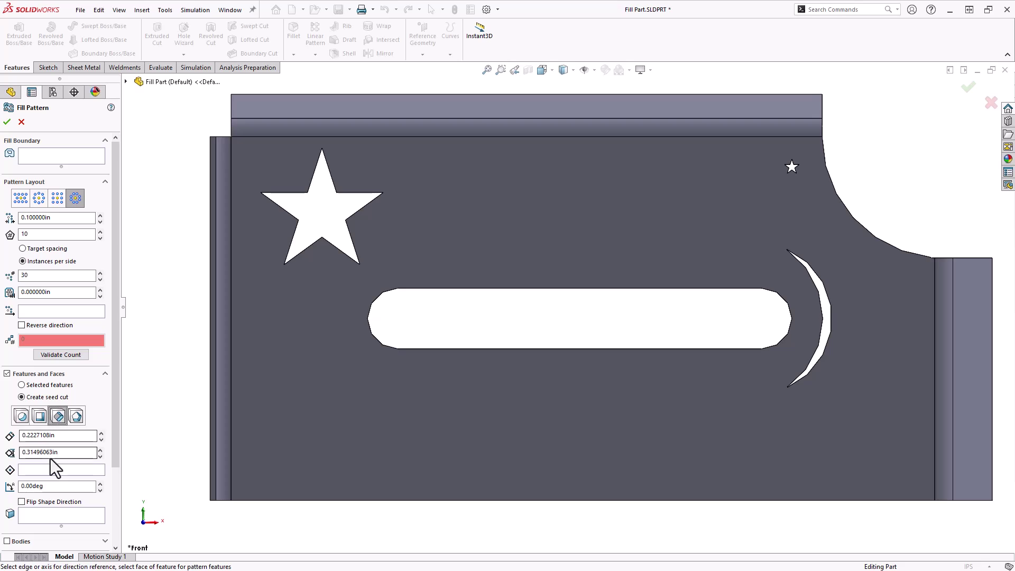
{"action": "left_click", "coordinate": [77, 417]}
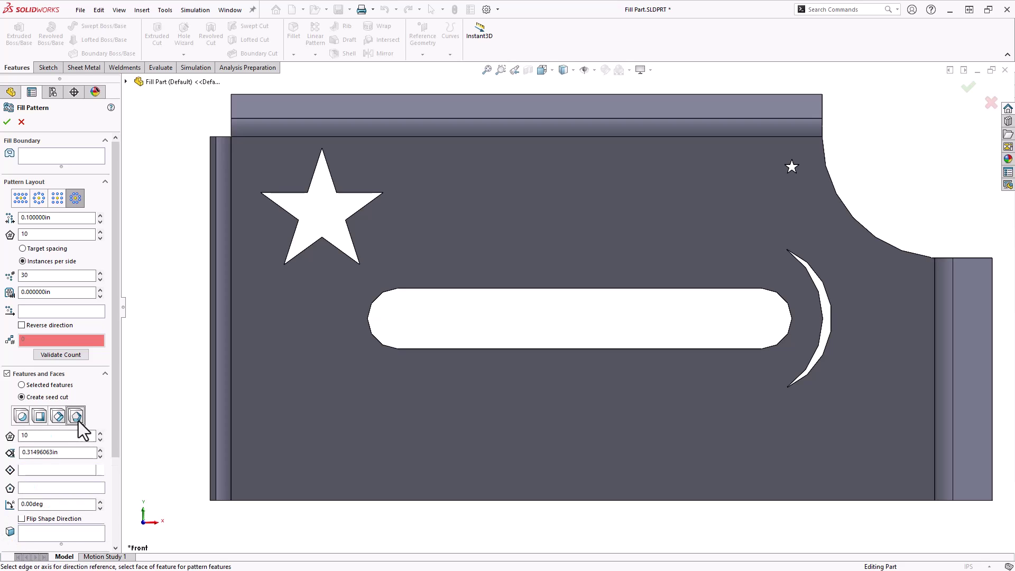
{"action": "left_click", "coordinate": [20, 416]}
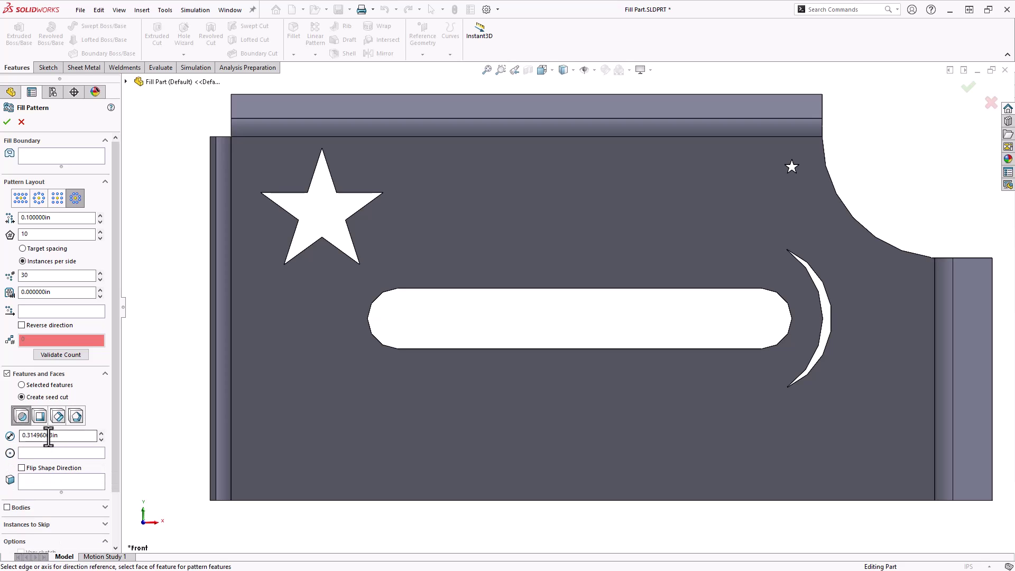
{"action": "left_click_drag", "start_coordinate": [63, 436], "coordinate": [20, 437]}
{"action": "type", "text": "."}
Step: Use the part's front face as fill boundary, then pick and clear a top-left seed-cut centre vertex
{"action": "left_click", "coordinate": [38, 151]}
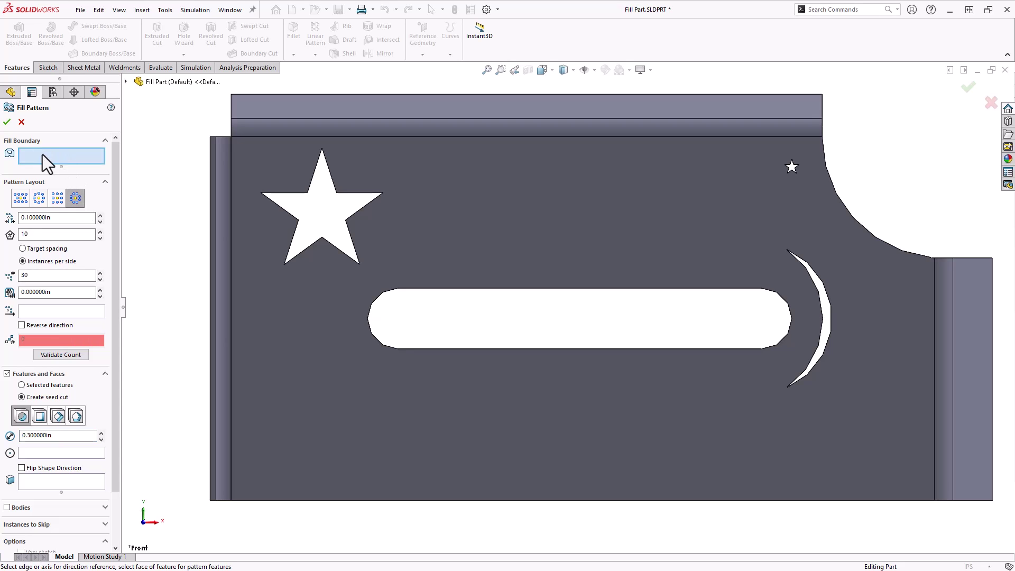
{"action": "left_click", "coordinate": [440, 168]}
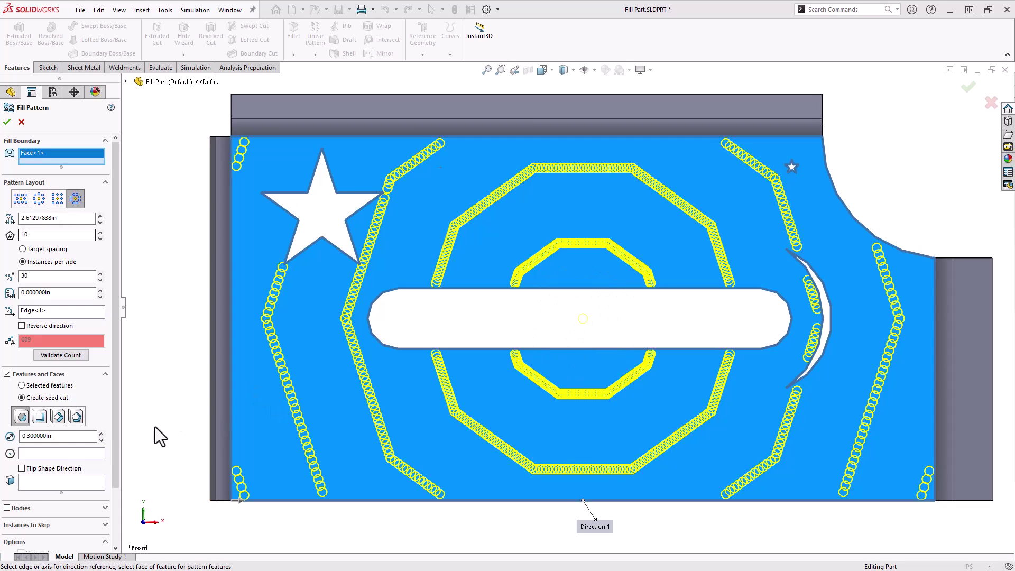
{"action": "left_click", "coordinate": [67, 454]}
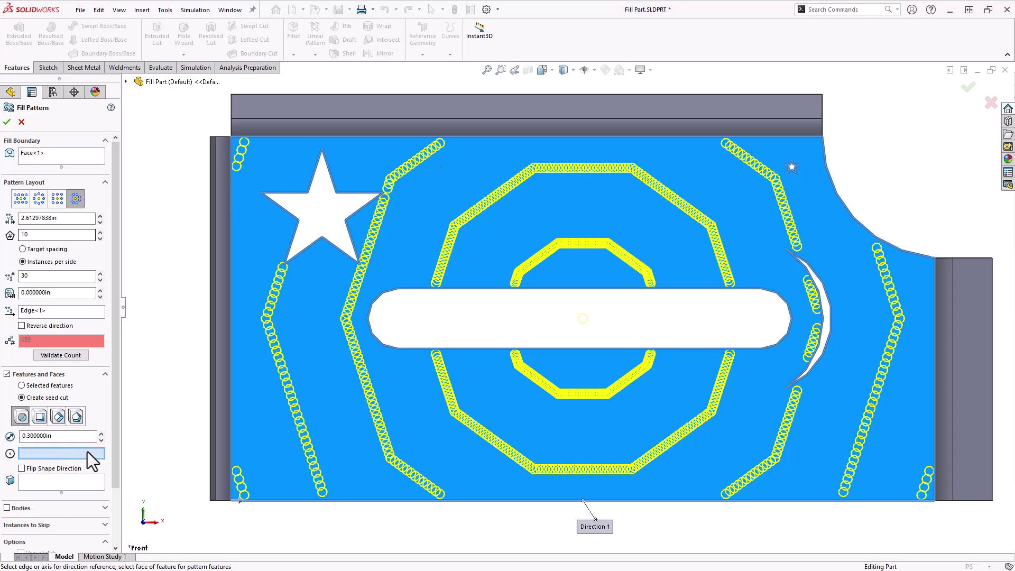
{"action": "left_click", "coordinate": [231, 137]}
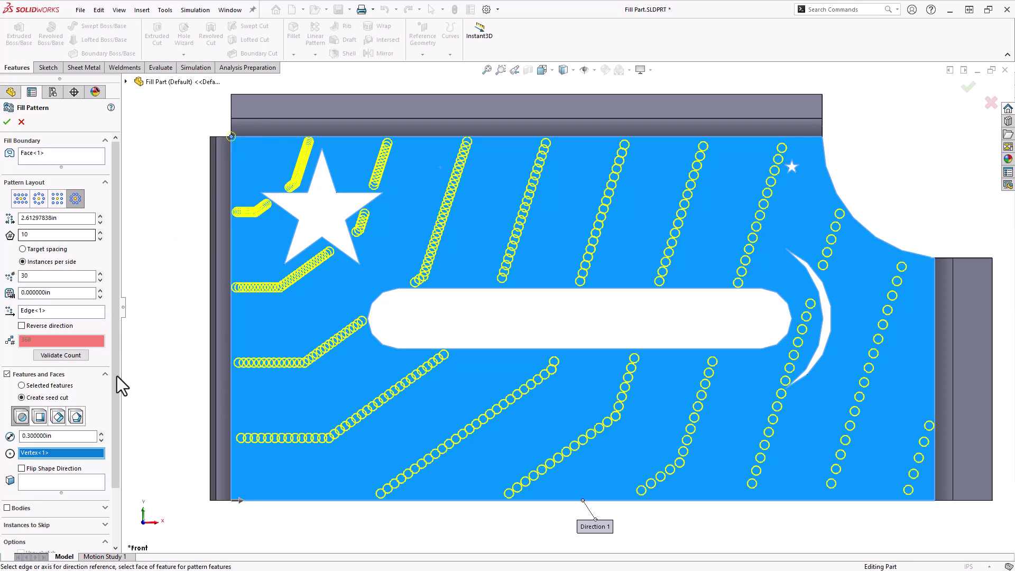
{"action": "right_click", "coordinate": [77, 454]}
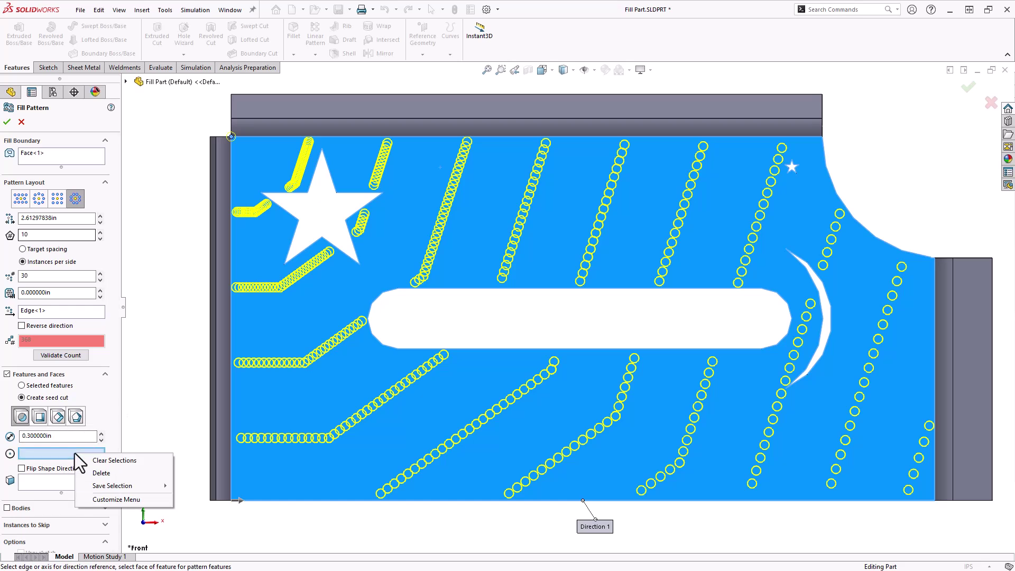
{"action": "left_click", "coordinate": [110, 462]}
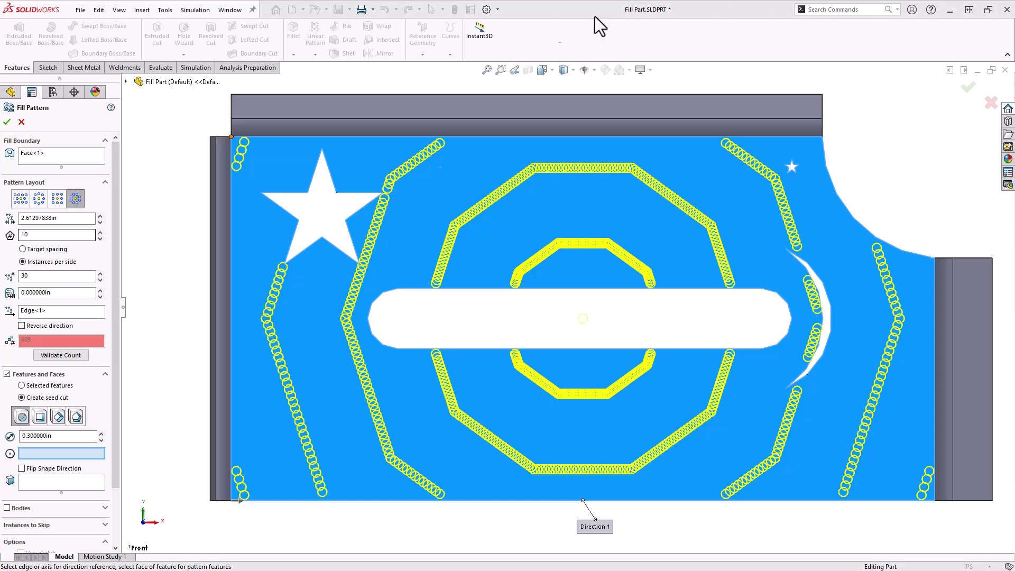
Step: Switch to a perforation layout with 0.5 in instance spacing
{"action": "left_click", "coordinate": [20, 198]}
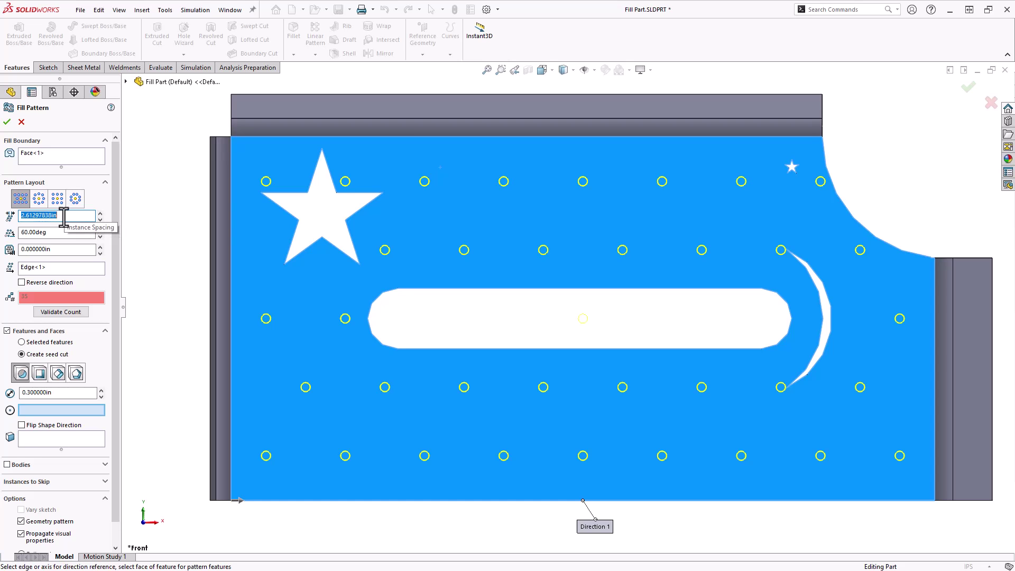
{"action": "type", "text": "0.5"}
{"action": "key", "text": "Return"}
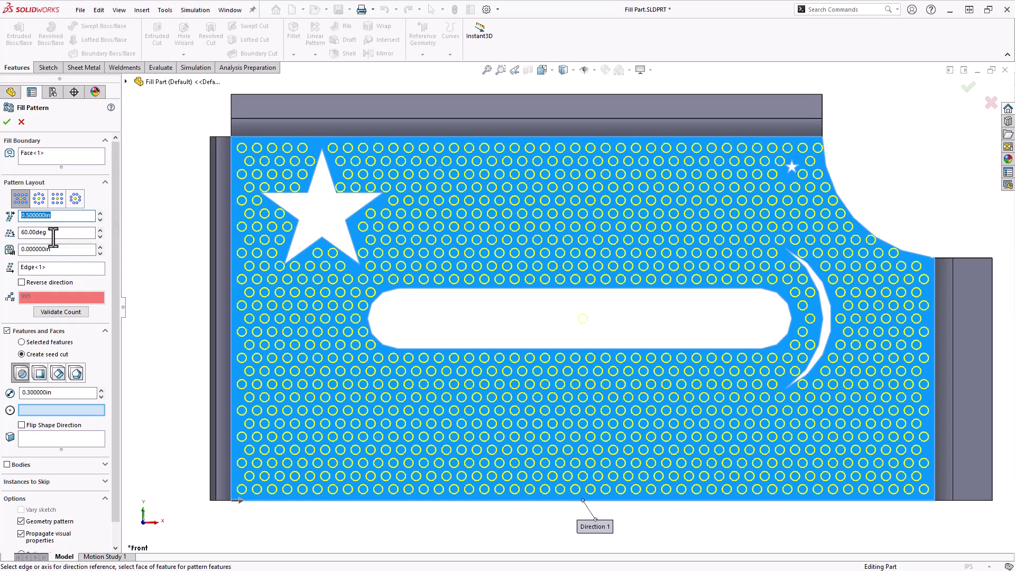
Step: Compare 0° and 90° stagger angles, then set the stagger back to 60°
{"action": "double_click", "coordinate": [54, 233]}
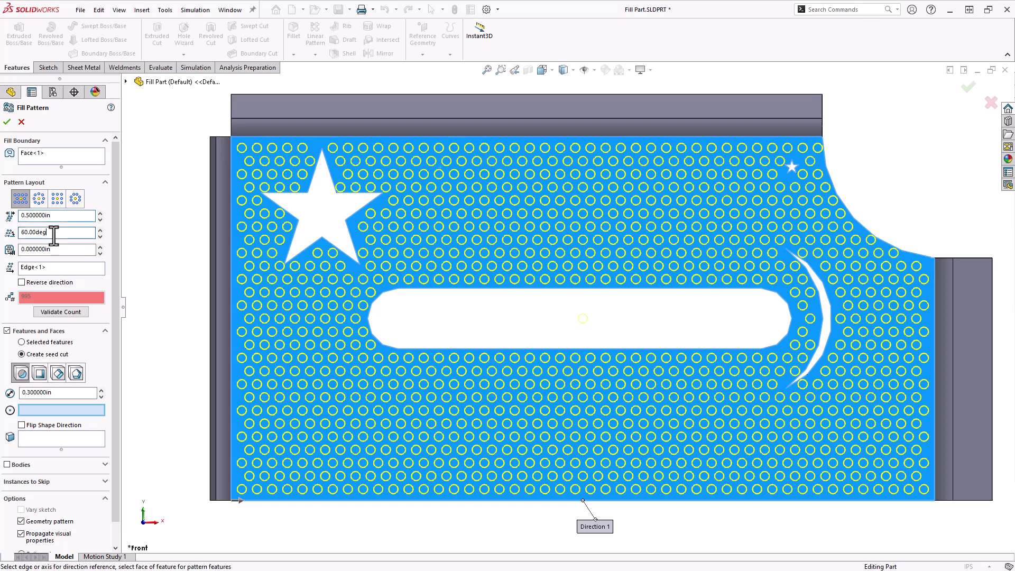
{"action": "type", "text": "0"}
{"action": "key", "text": "Return"}
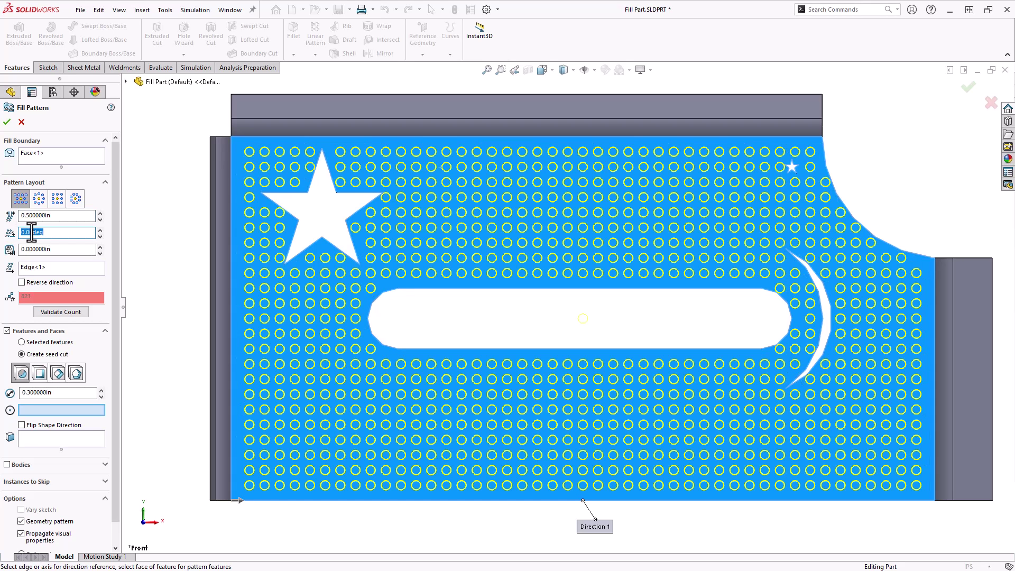
{"action": "type", "text": "90"}
{"action": "key", "text": "Return"}
{"action": "type", "text": "60"}
{"action": "key", "text": "Return"}
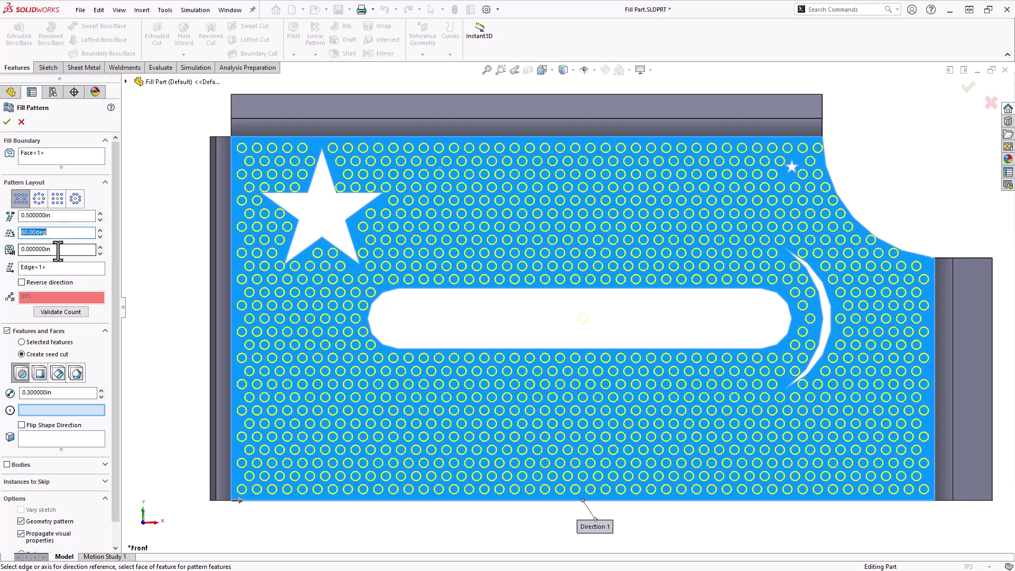
Step: Raise the boundary margin in 0.1 in increments up to 0.5 in
{"action": "left_click", "coordinate": [58, 251]}
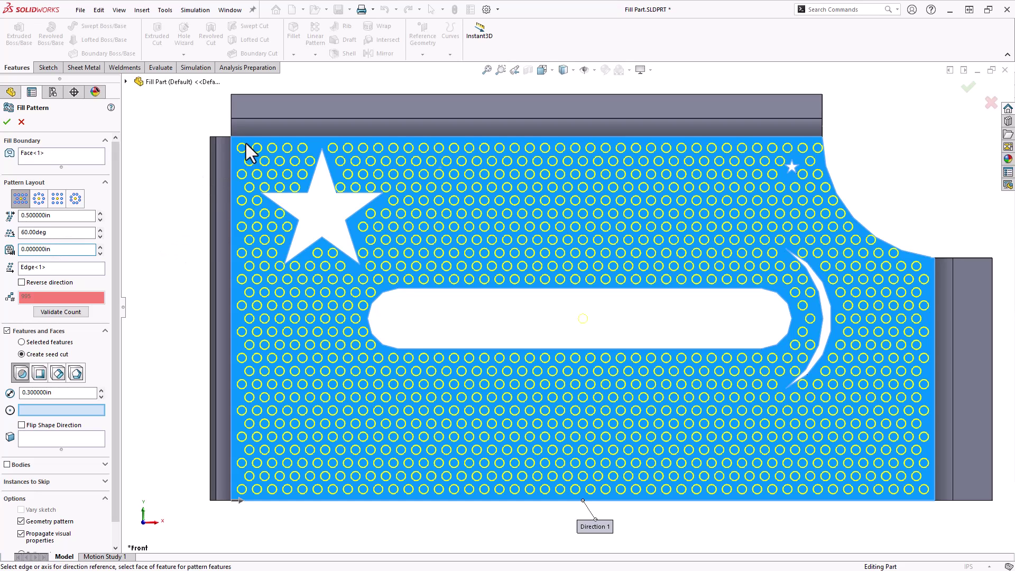
{"action": "left_click", "coordinate": [100, 247]}
{"action": "left_click", "coordinate": [99, 246]}
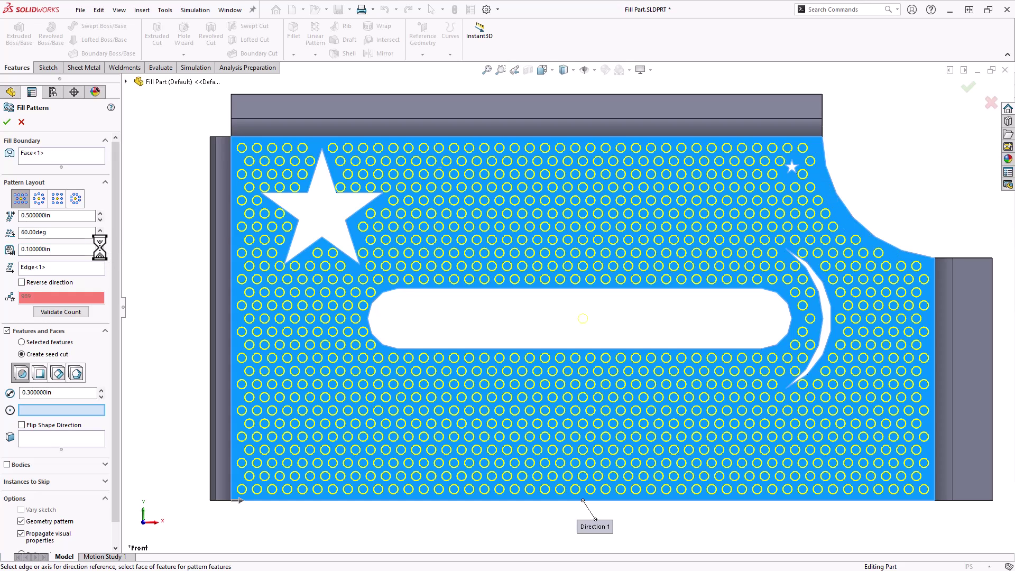
{"action": "left_click", "coordinate": [100, 246]}
{"action": "left_click", "coordinate": [100, 247]}
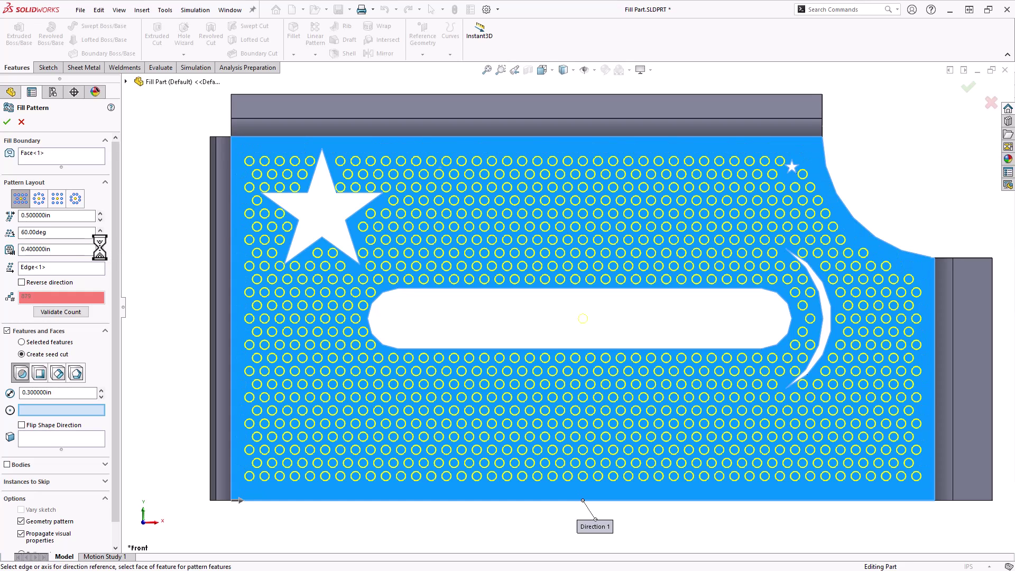
{"action": "left_click", "coordinate": [100, 247]}
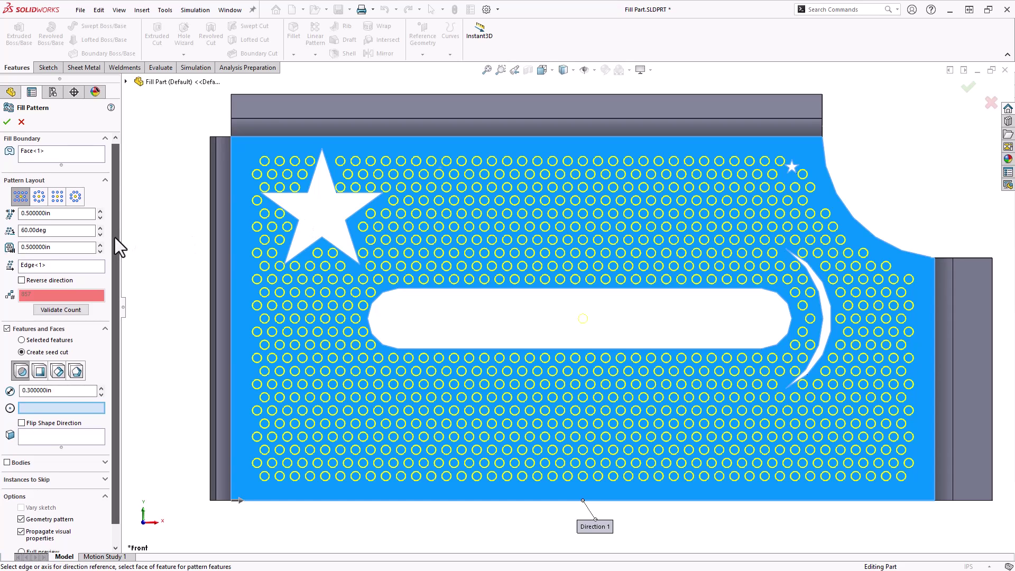
Step: Skip the hole instances crowding the big star, such as (10, 10), (11, 12) and (7, 6)
{"action": "scroll", "coordinate": [115, 237], "scroll_direction": "down", "scroll_amount": 3}
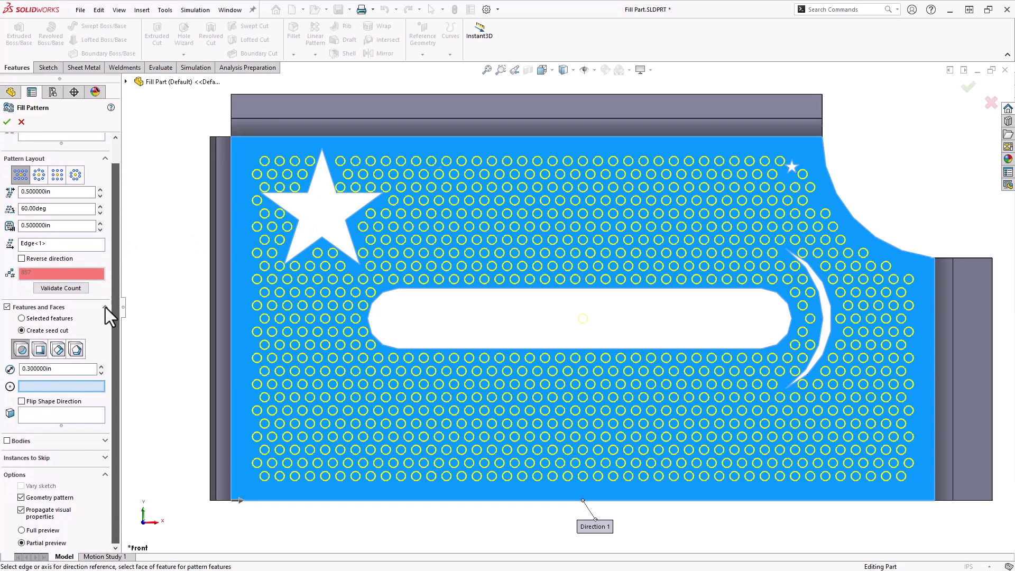
{"action": "left_click", "coordinate": [106, 459]}
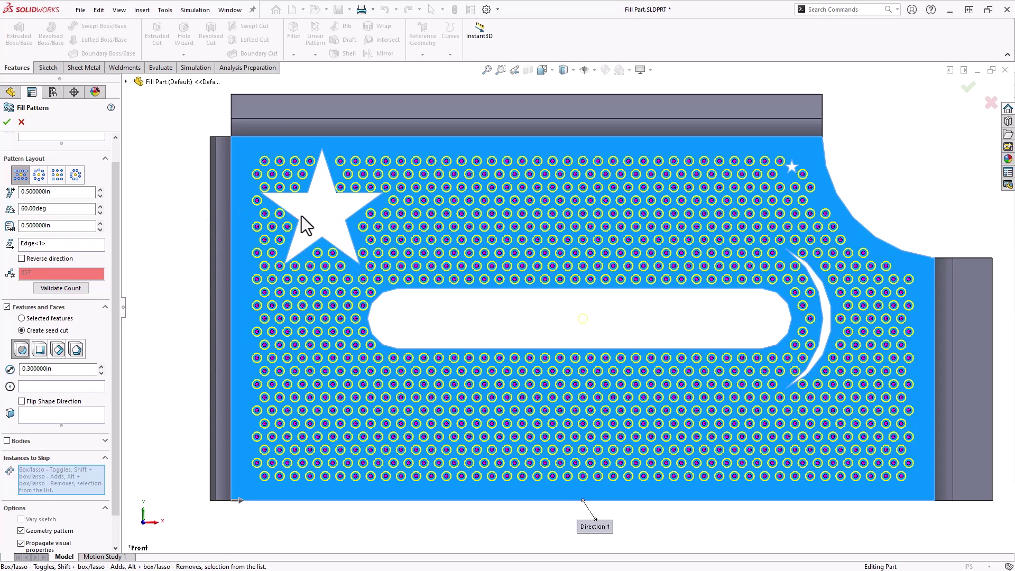
{"action": "left_click", "coordinate": [280, 213]}
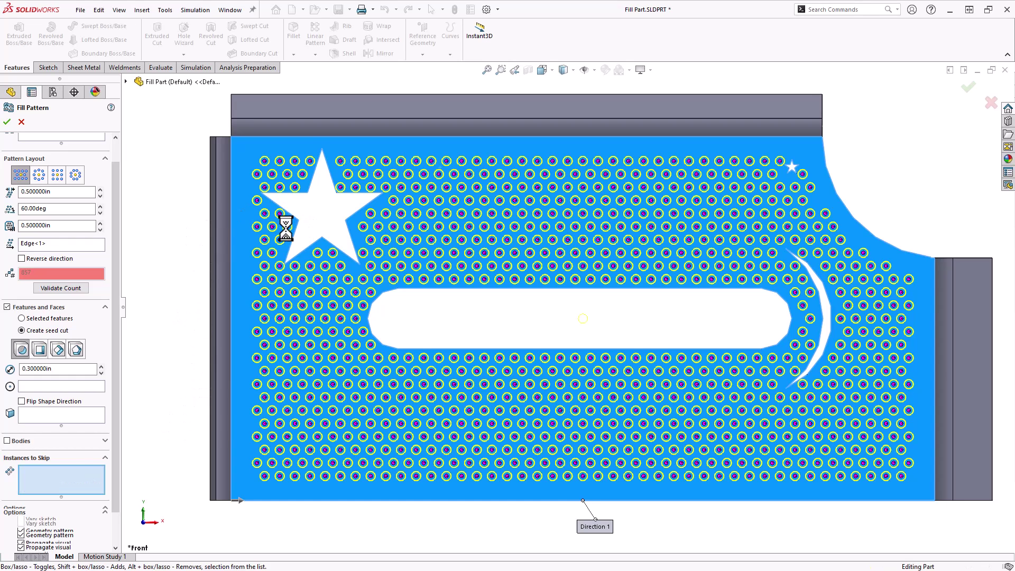
{"action": "left_click", "coordinate": [287, 227]}
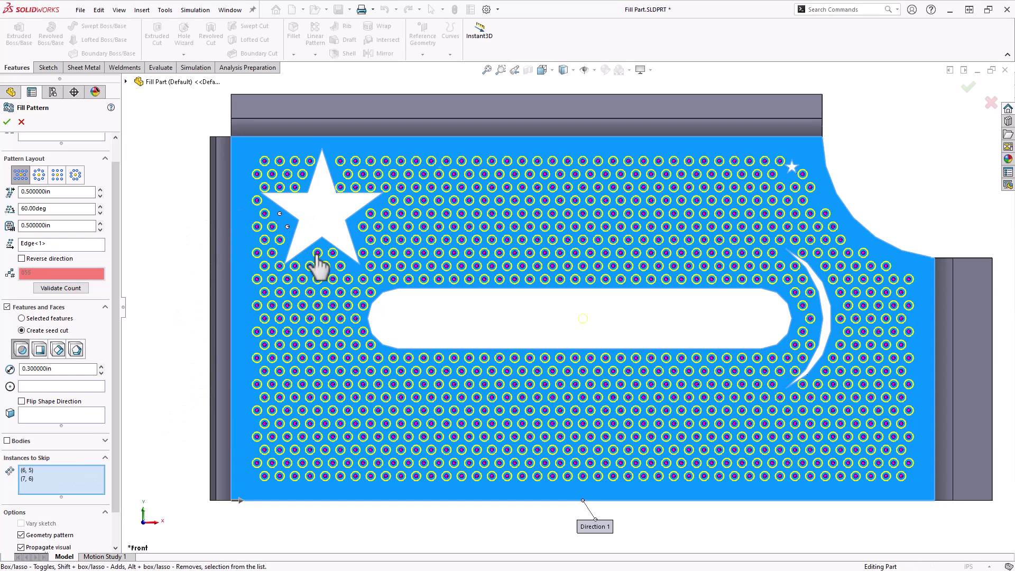
{"action": "left_click", "coordinate": [317, 253]}
{"action": "left_click", "coordinate": [332, 252]}
{"action": "left_click", "coordinate": [363, 253]}
{"action": "left_click", "coordinate": [339, 187]}
{"action": "left_click", "coordinate": [371, 188]}
{"action": "left_click", "coordinate": [356, 187]}
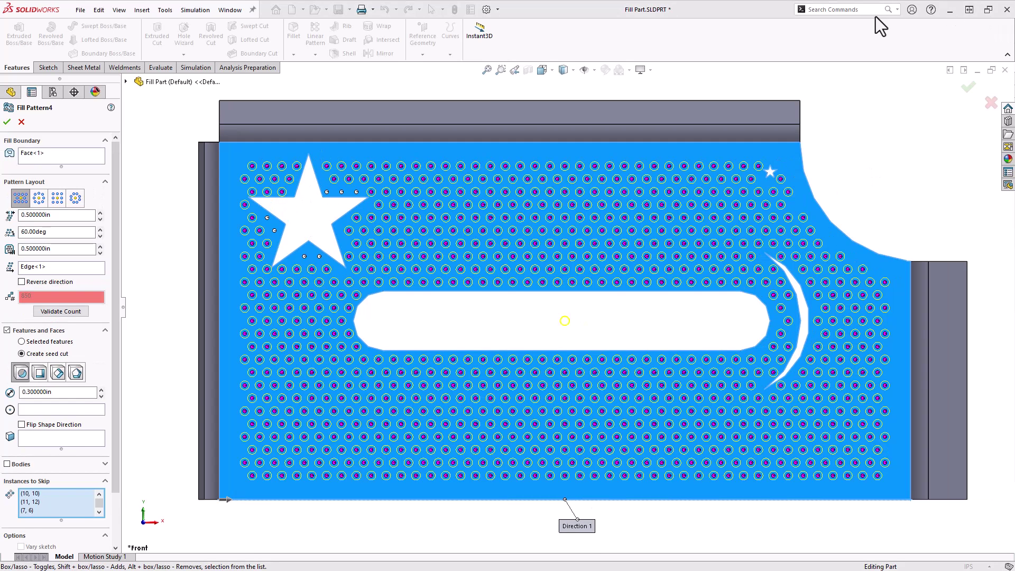
Step: Set the pattern direction to the part's left vertical edge (Edge<2>)
{"action": "left_click", "coordinate": [39, 268]}
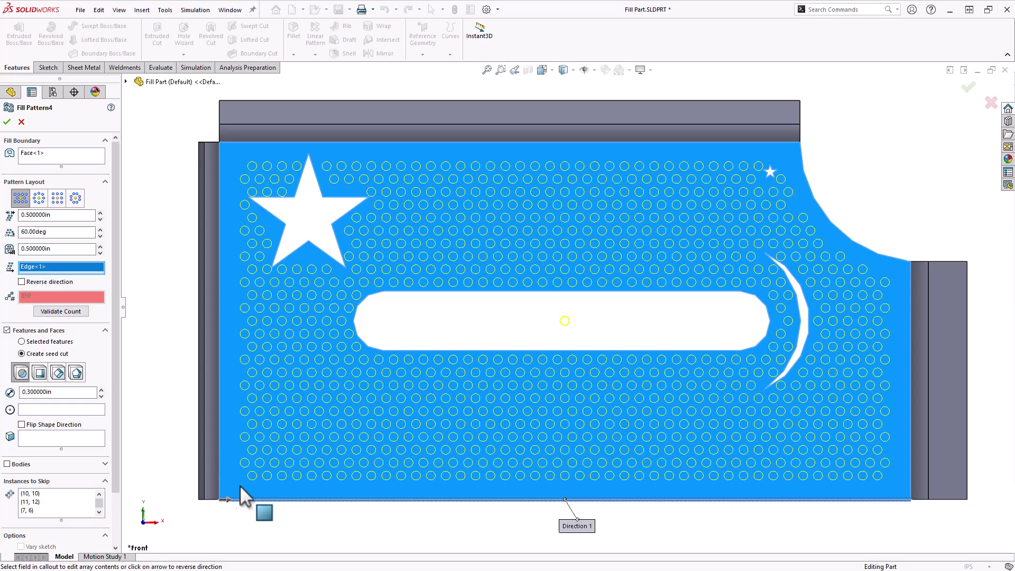
{"action": "left_click", "coordinate": [220, 463]}
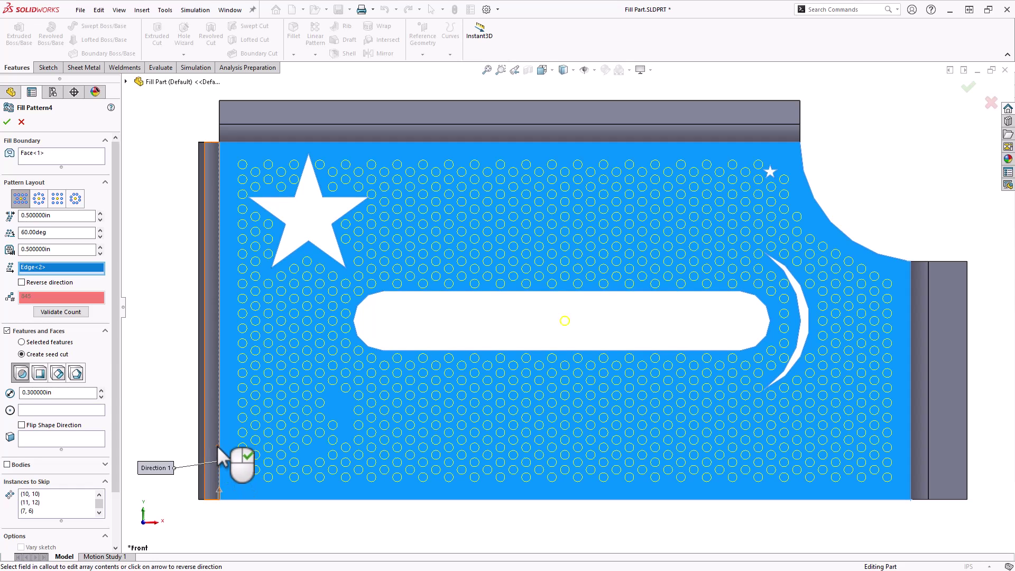
Step: Pattern the existing Small star feature instead of a seed cut
{"action": "left_click", "coordinate": [22, 342]}
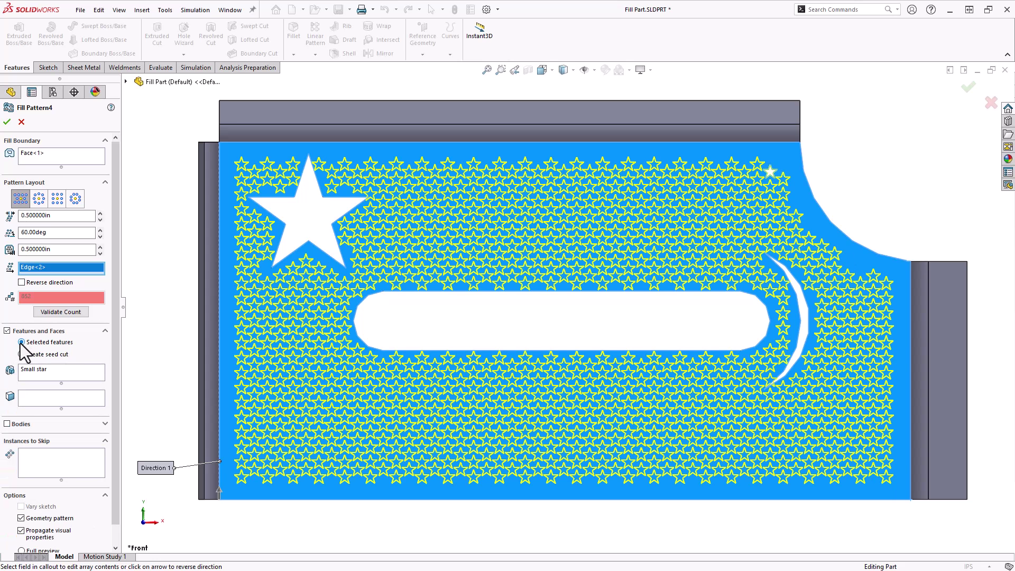
{"action": "left_click", "coordinate": [31, 370]}
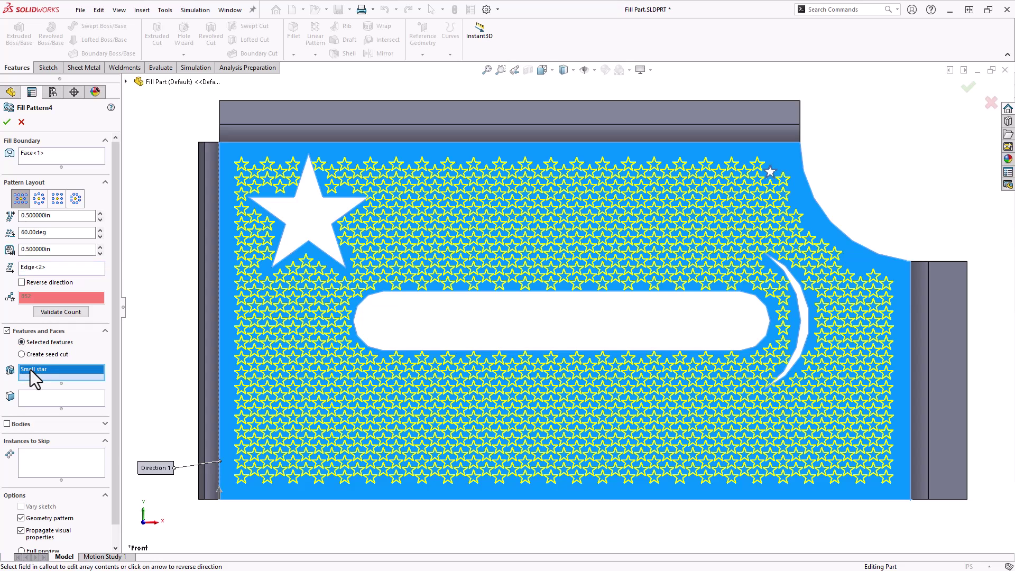
{"action": "left_click", "coordinate": [126, 83]}
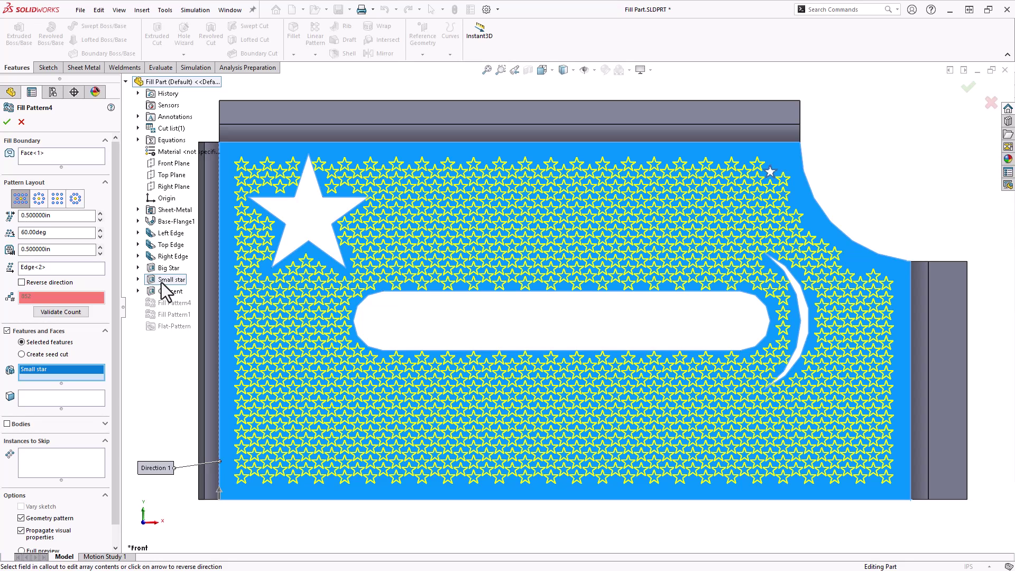
Step: Raise the boundary margin to 0.7 in
{"action": "left_click", "coordinate": [100, 246]}
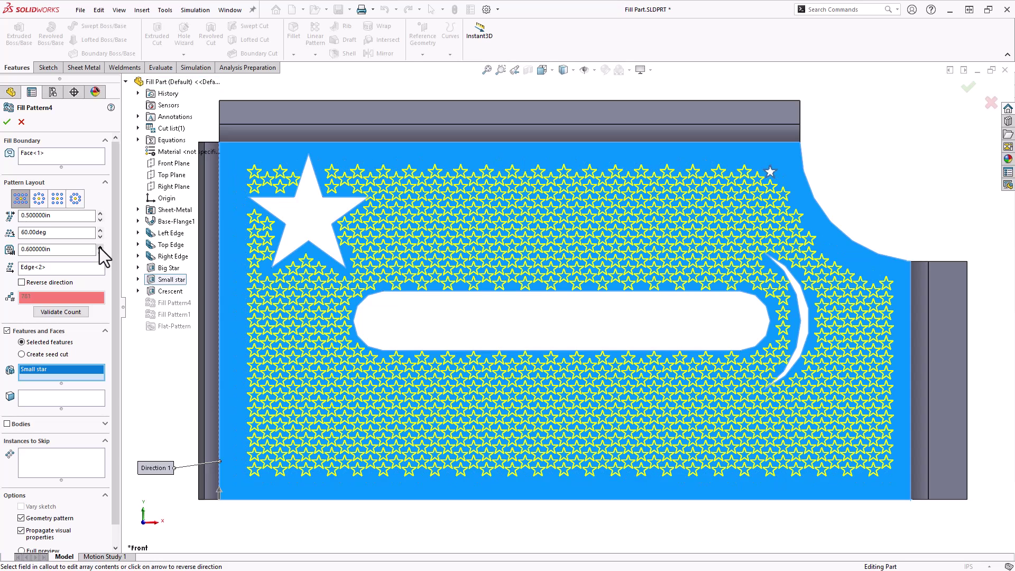
{"action": "left_click", "coordinate": [100, 246]}
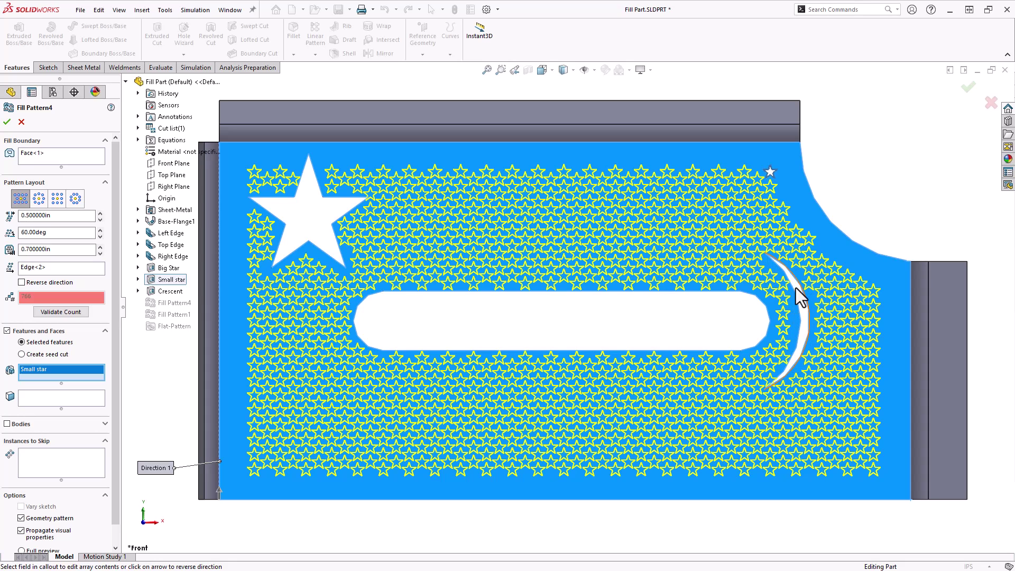
{"action": "left_click_drag", "start_coordinate": [797, 288], "coordinate": [333, 234]}
{"action": "left_click_drag", "start_coordinate": [118, 380], "coordinate": [118, 403]}
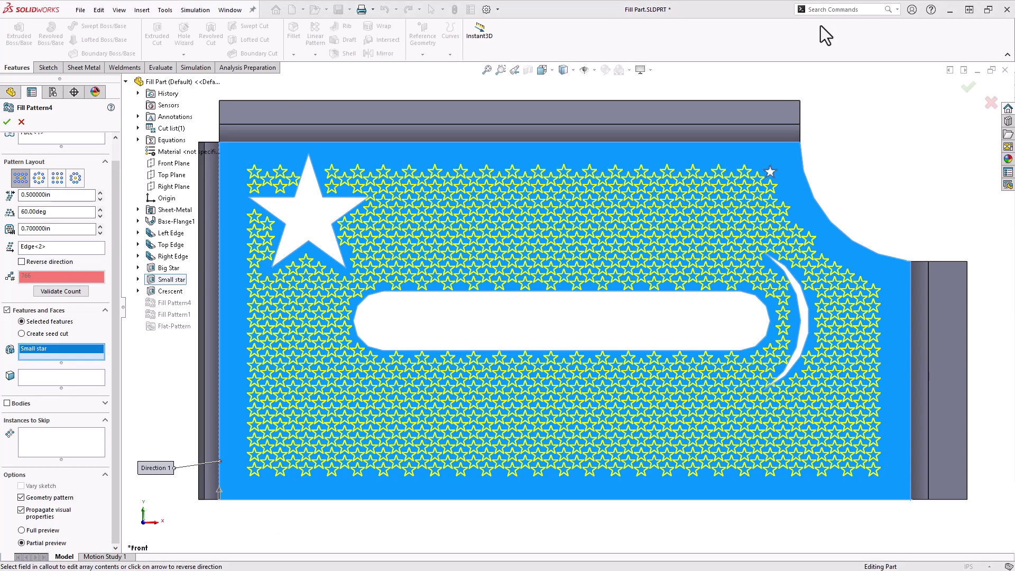
Step: Set the instance spacing to 1 in and accept to create Fill Pattern4
{"action": "double_click", "coordinate": [48, 194]}
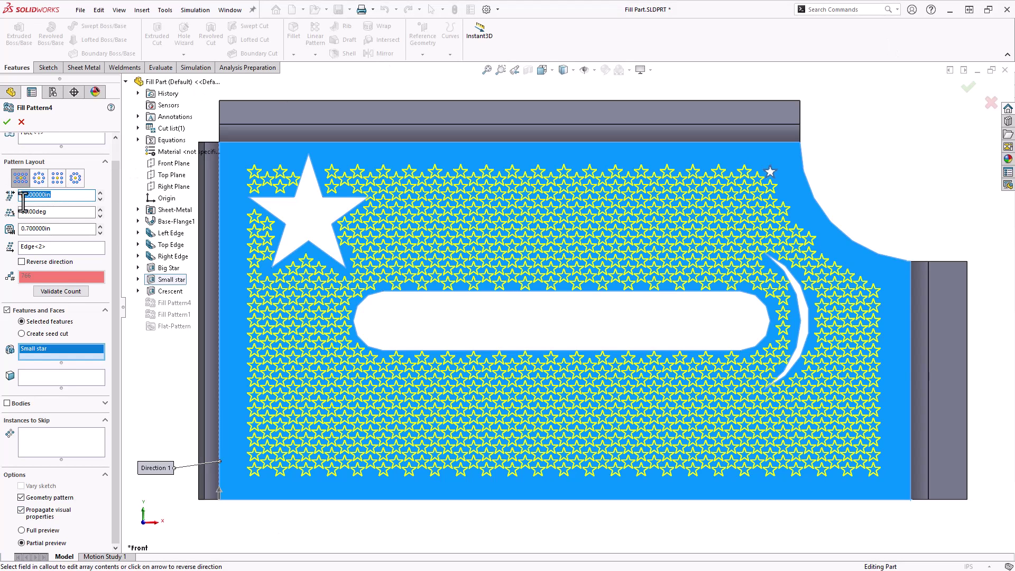
{"action": "type", "text": "1"}
{"action": "key", "text": "Return"}
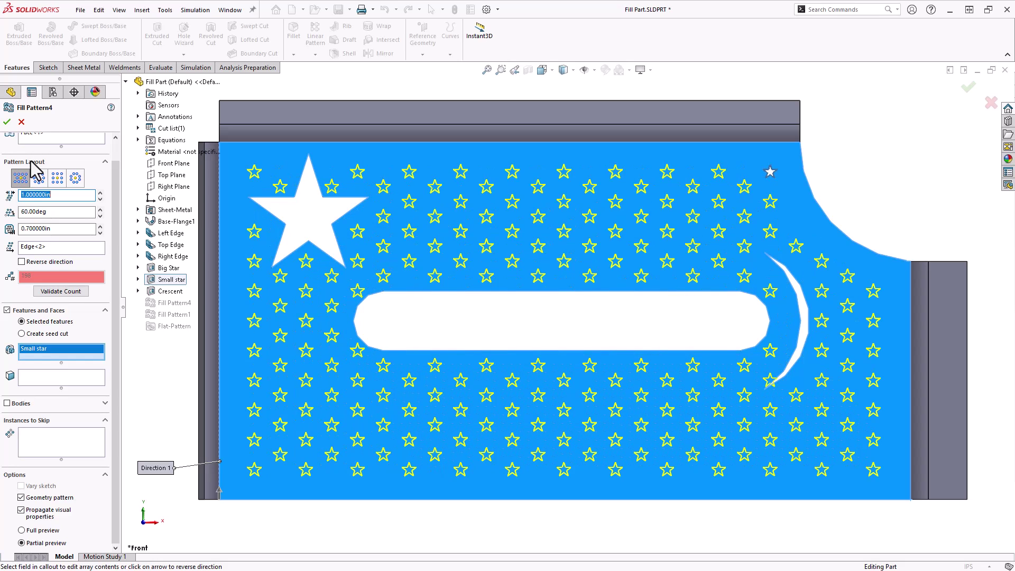
{"action": "left_click", "coordinate": [7, 124]}
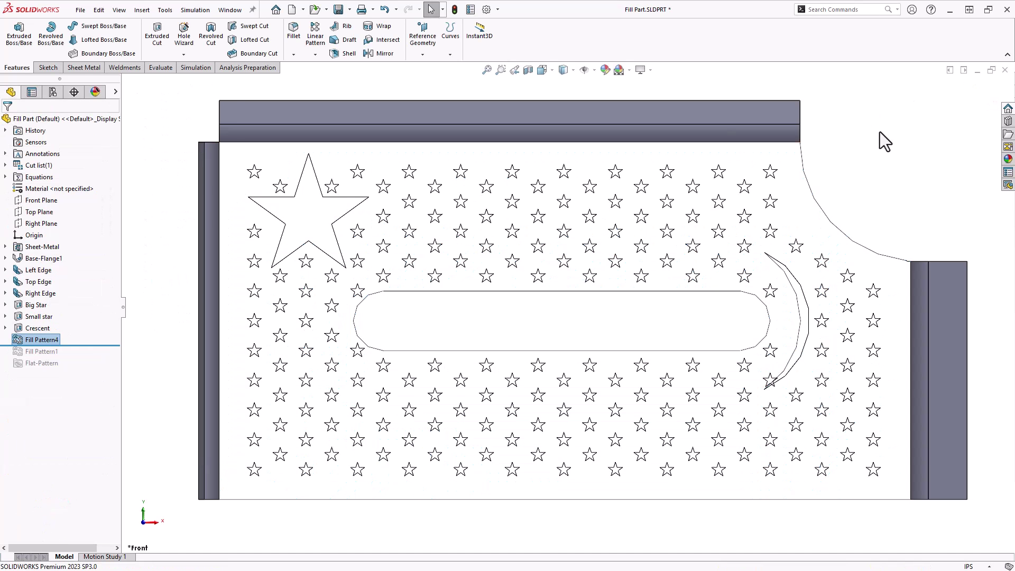
{"action": "middle_click_drag", "start_coordinate": [880, 132], "coordinate": [846, 175]}
{"action": "scroll", "coordinate": [706, 380], "scroll_direction": "down", "scroll_amount": 5}
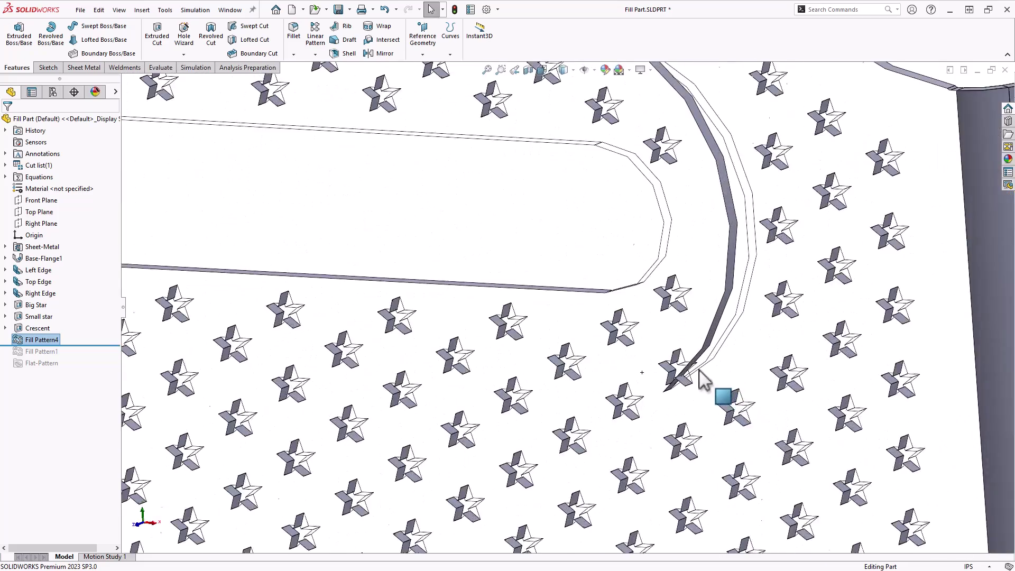
{"action": "scroll", "coordinate": [682, 375], "scroll_direction": "down", "scroll_amount": 2}
{"action": "middle_click_drag", "start_coordinate": [663, 375], "coordinate": [674, 352]}
{"action": "scroll", "coordinate": [582, 295], "scroll_direction": "up", "scroll_amount": 8}
{"action": "mouse_move", "coordinate": [641, 159]}
{"action": "middle_mouse_down"}
{"action": "mouse_move", "coordinate": [618, 177]}
{"action": "mouse_move", "coordinate": [628, 169]}
{"action": "middle_mouse_up"}
{"action": "left_click", "coordinate": [455, 9]}
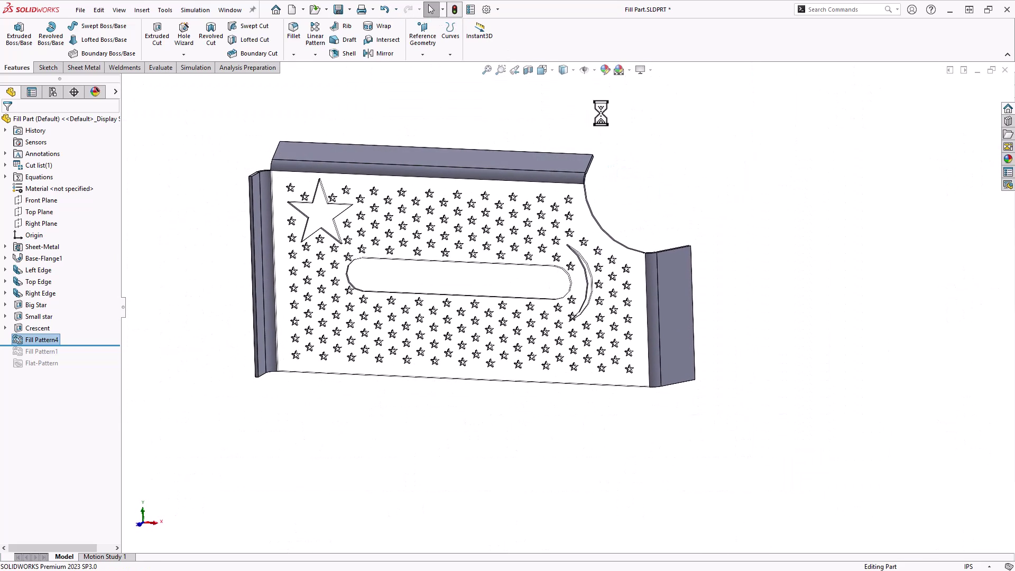